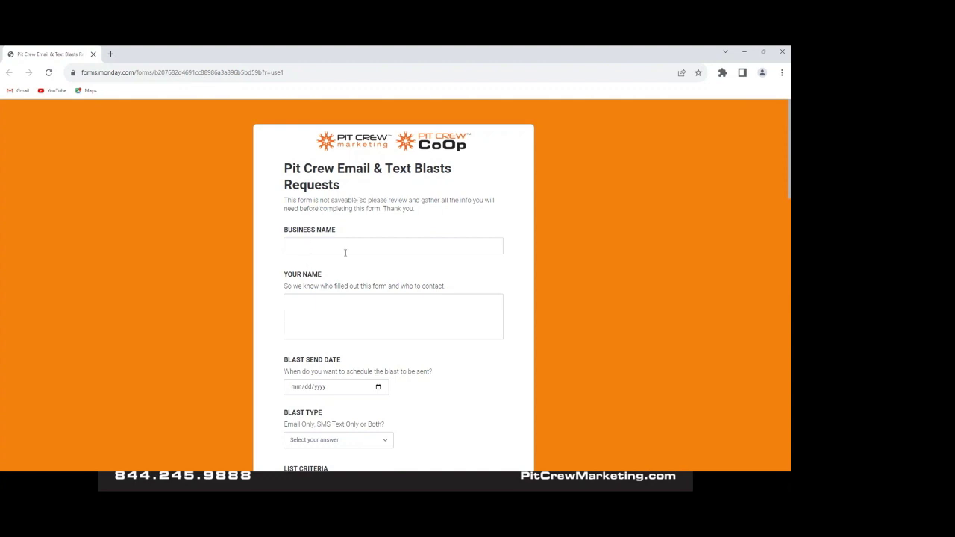
Set the Blast Type answer to EMAIL + SMS in the Pit Crew Email & Text Blasts Requests form
scroll(320, 267, down, 1)
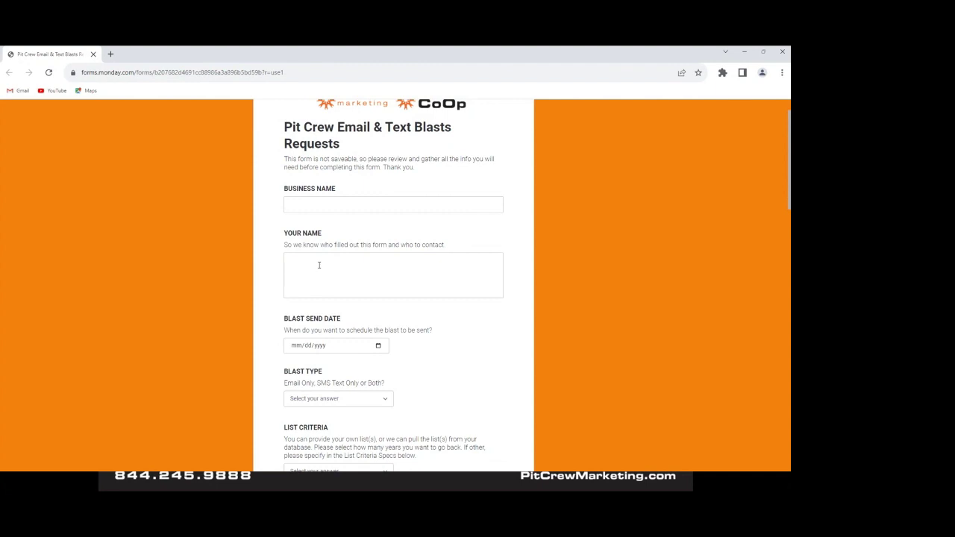
scroll(319, 265, down, 2)
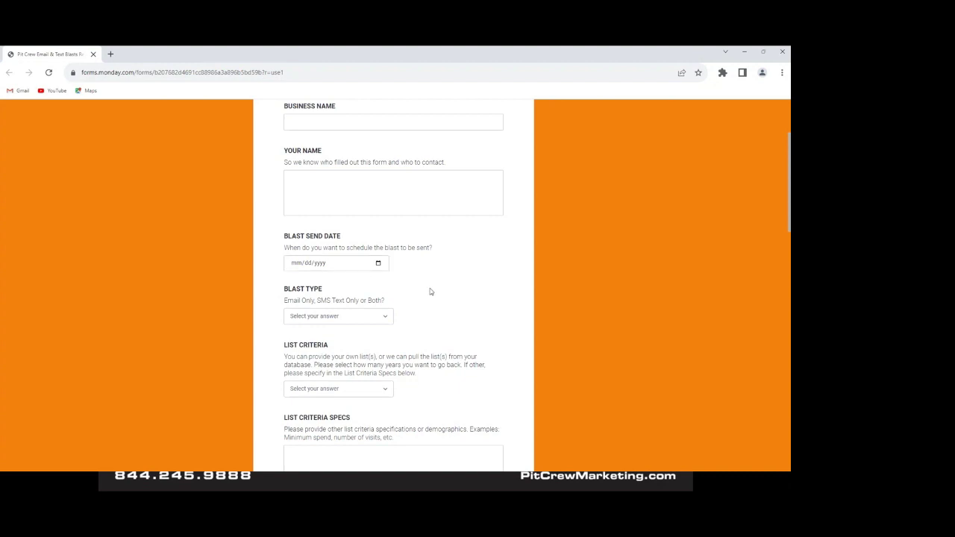
click(387, 319)
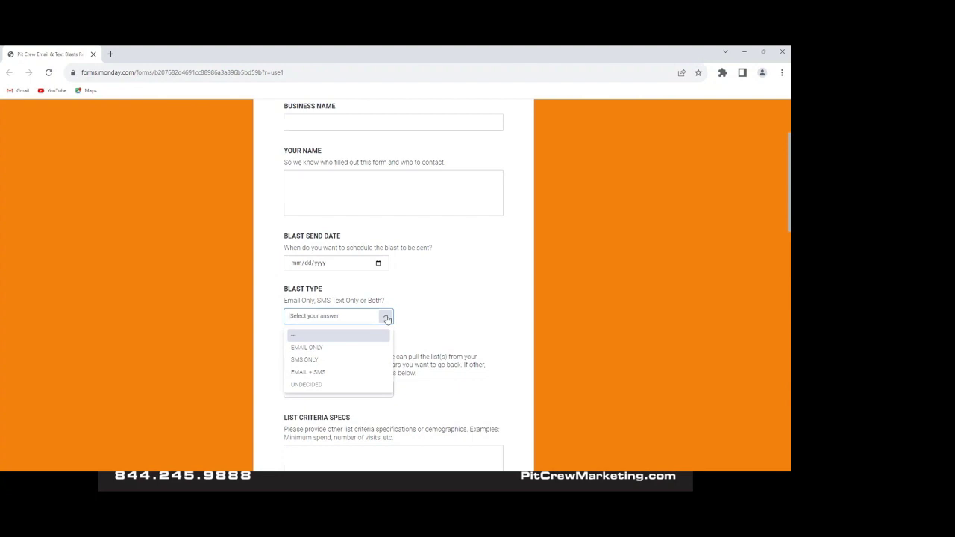
click(320, 371)
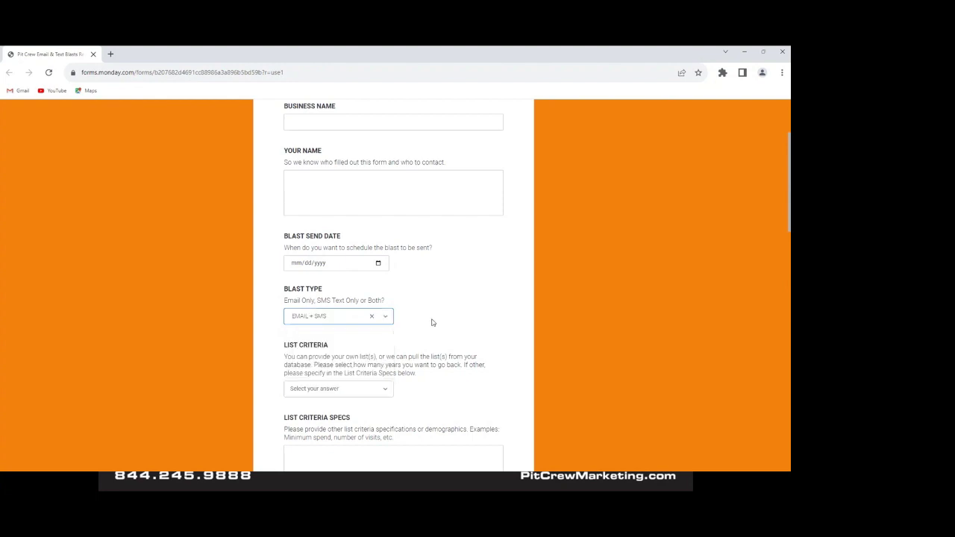
Examine the List Criteria answer choices and the List Criteria Specs field, leaving both unanswered
scroll(448, 313, down, 1)
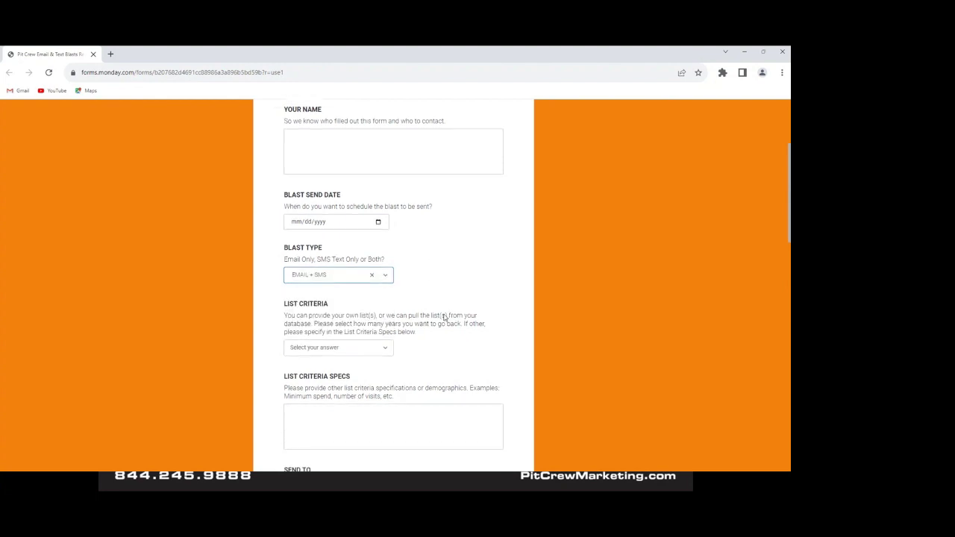
click(385, 351)
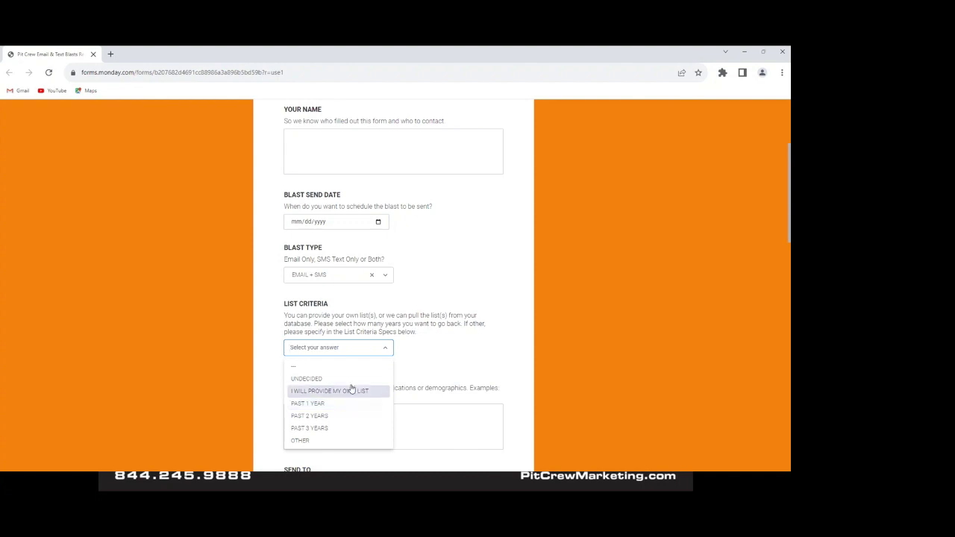
click(454, 342)
scroll(456, 336, down, 1)
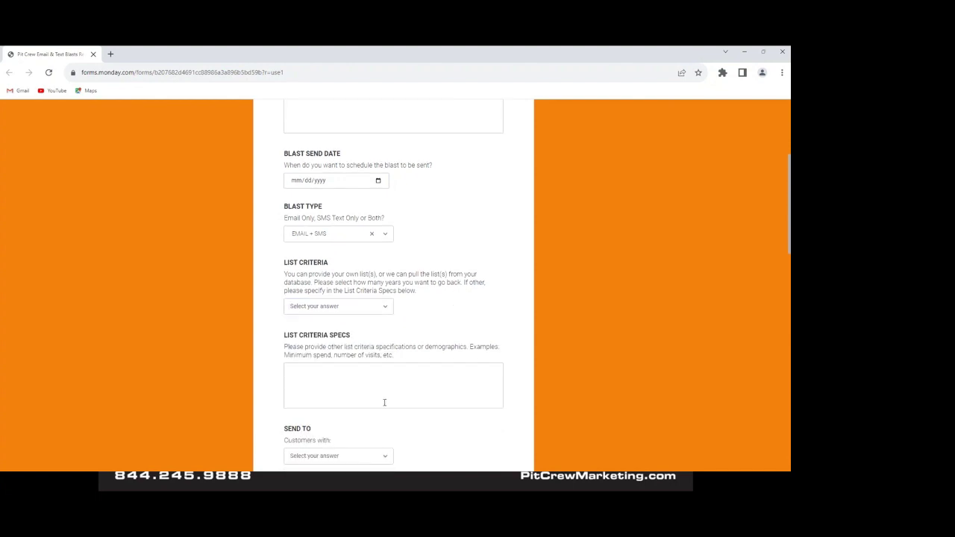
click(344, 383)
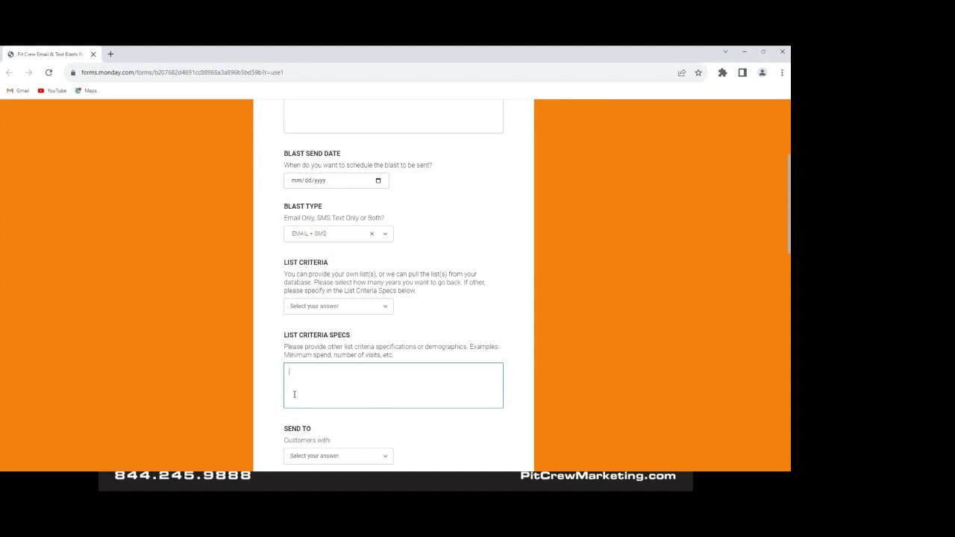
Examine the answer choices for Send To and Multi-Store without selecting any of them
scroll(438, 321, down, 3)
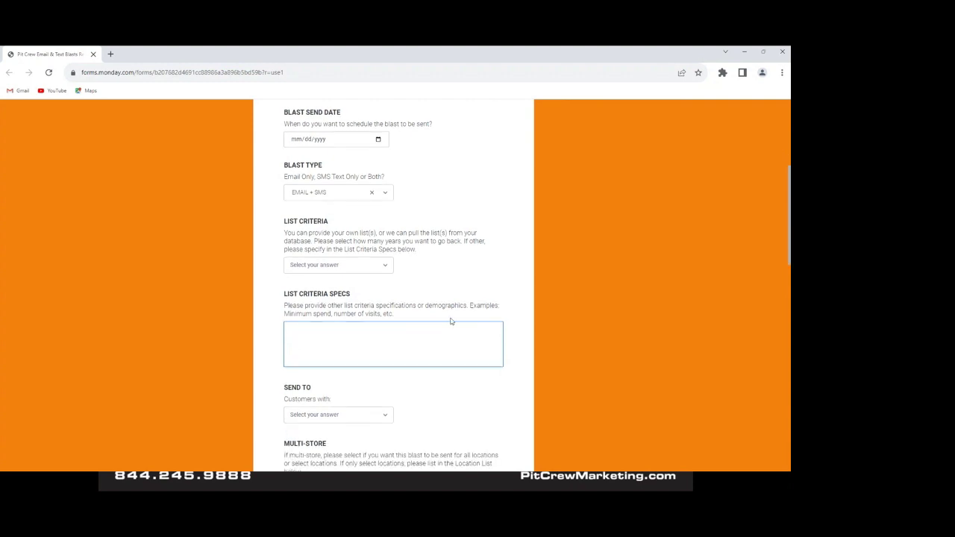
click(385, 333)
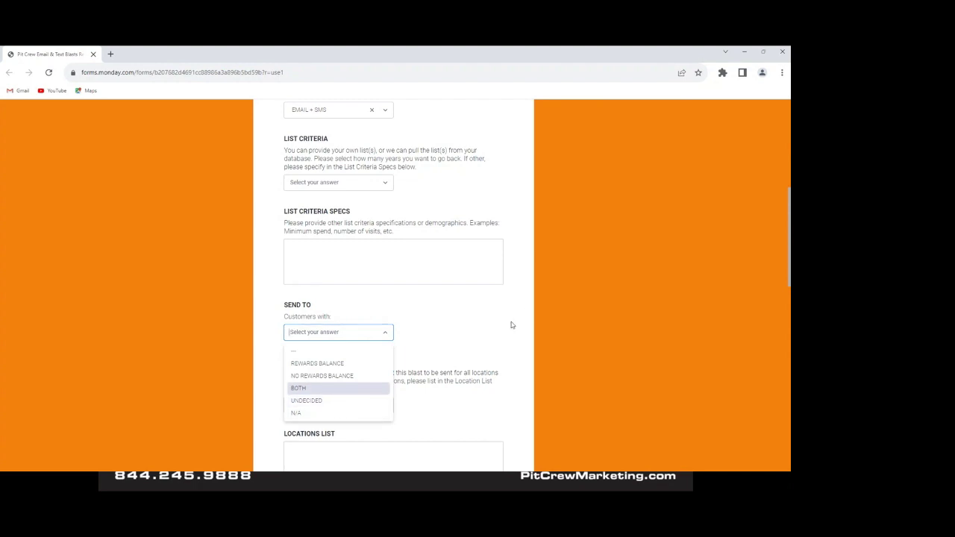
scroll(491, 322, down, 2)
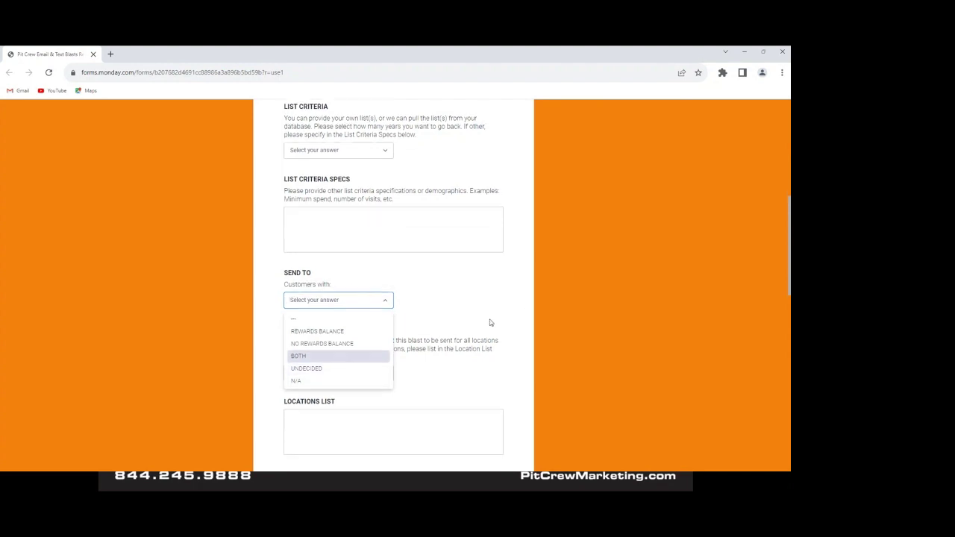
click(488, 322)
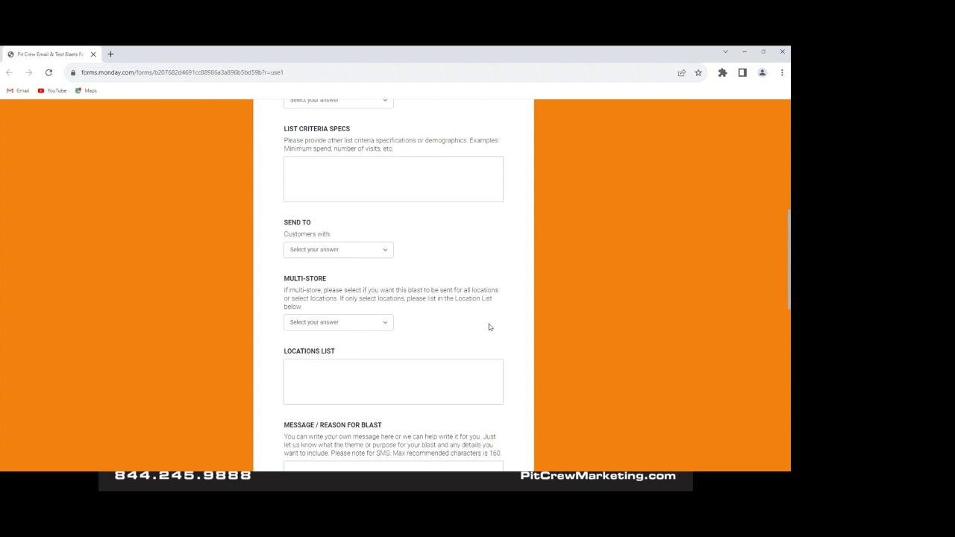
click(386, 323)
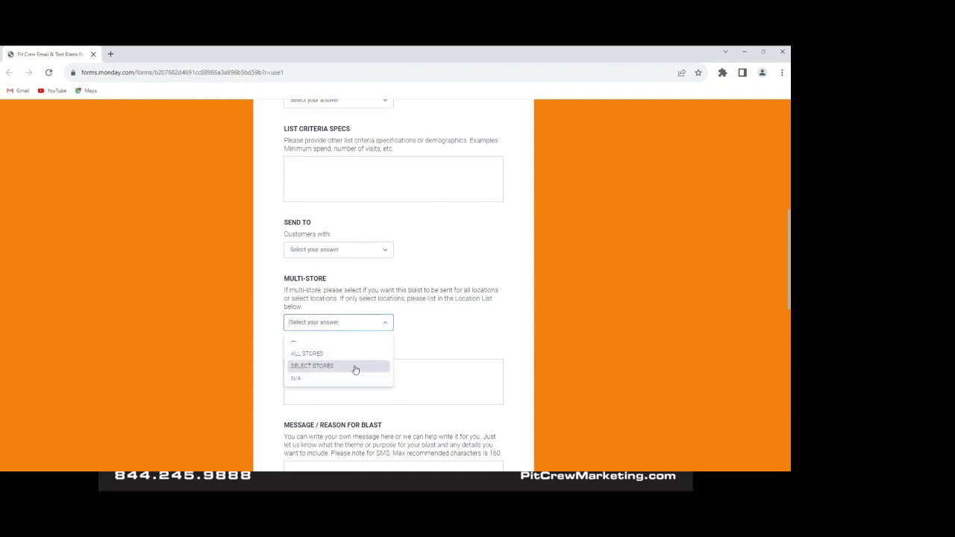
click(476, 332)
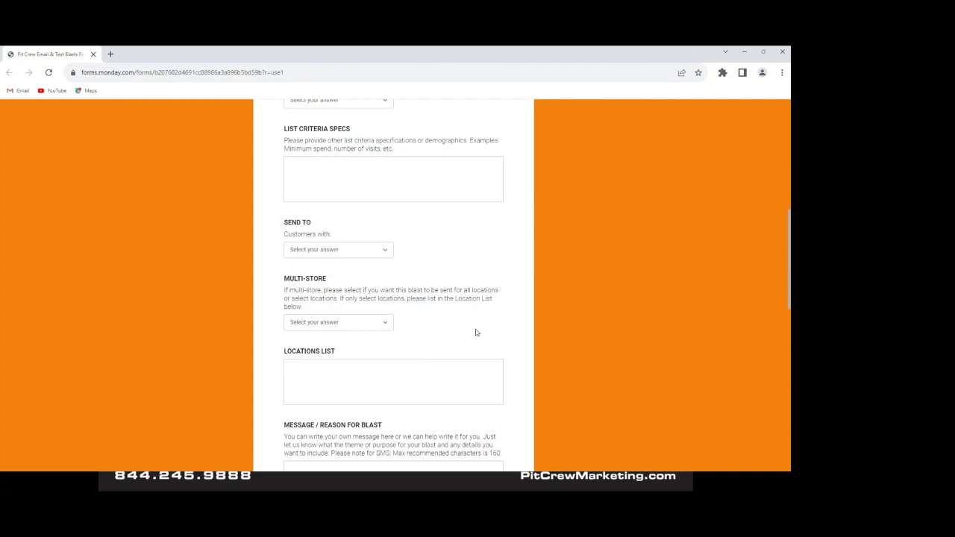
Review the Message / Reason for Blast and Offer fields and their instructions without entering text
scroll(476, 332, down, 2)
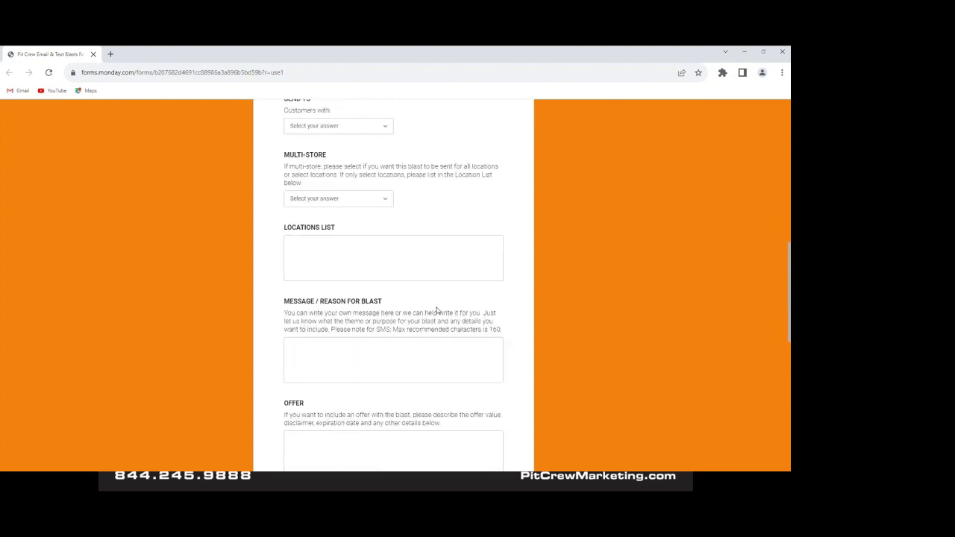
click(339, 348)
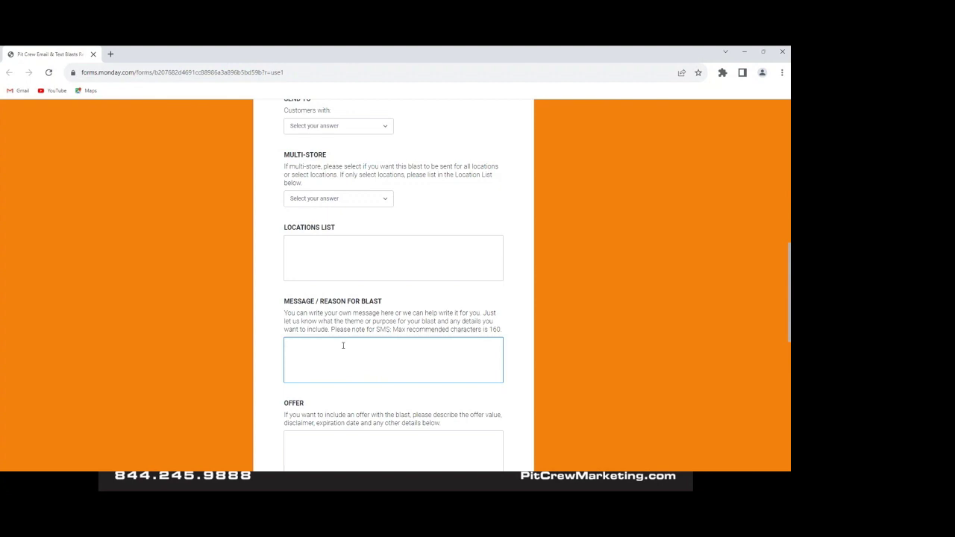
scroll(340, 349, down, 1)
click(336, 400)
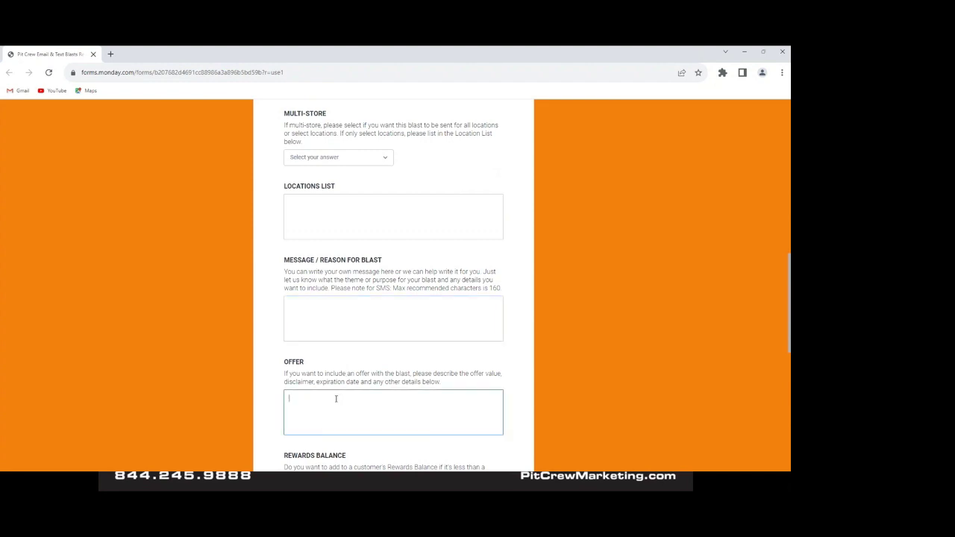
Examine the Rewards Balance answer choices without selecting one
scroll(335, 399, down, 2)
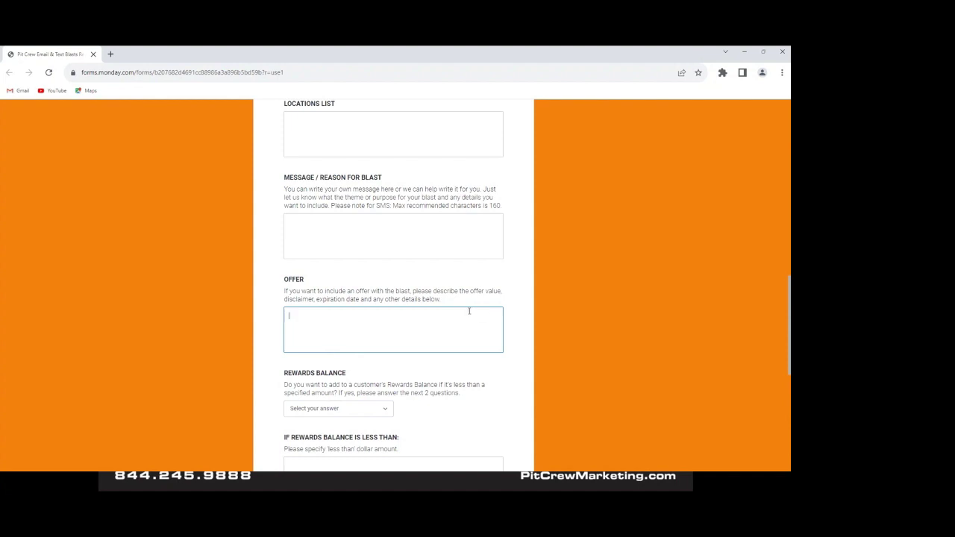
scroll(469, 311, down, 1)
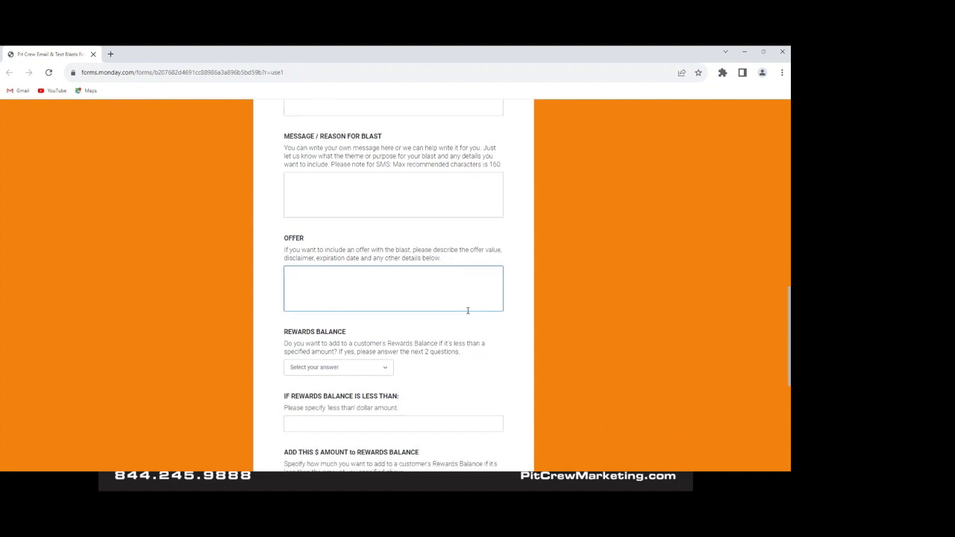
click(387, 371)
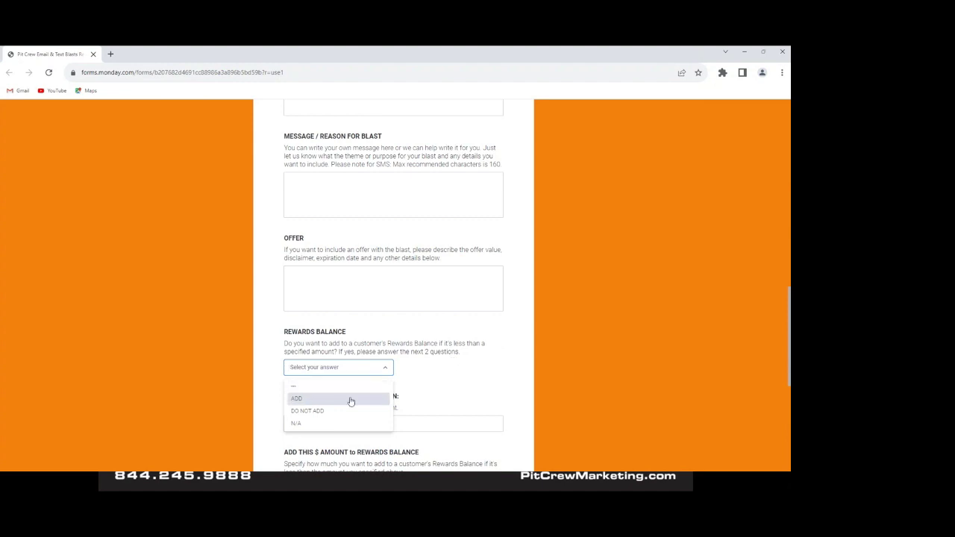
scroll(488, 268, down, 1)
scroll(485, 270, down, 3)
click(486, 279)
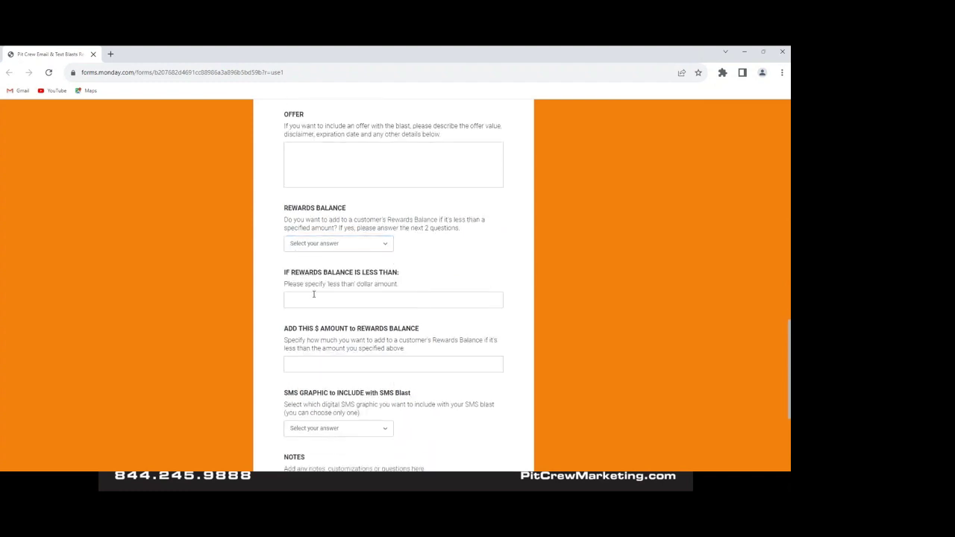
Review the rest of the form from the rewards amount fields through SMS graphic, Notes and Files to the Submit section
scroll(382, 294, down, 1)
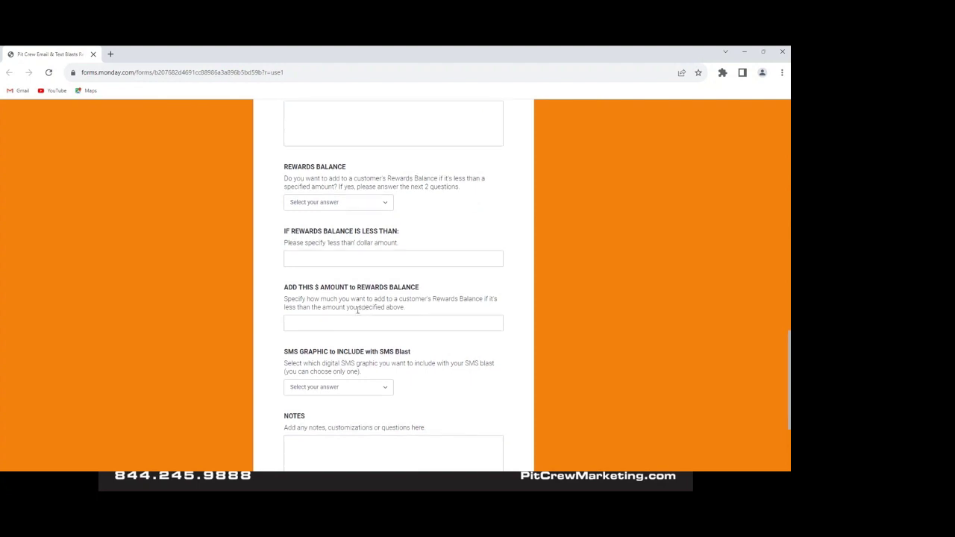
scroll(358, 312, down, 1)
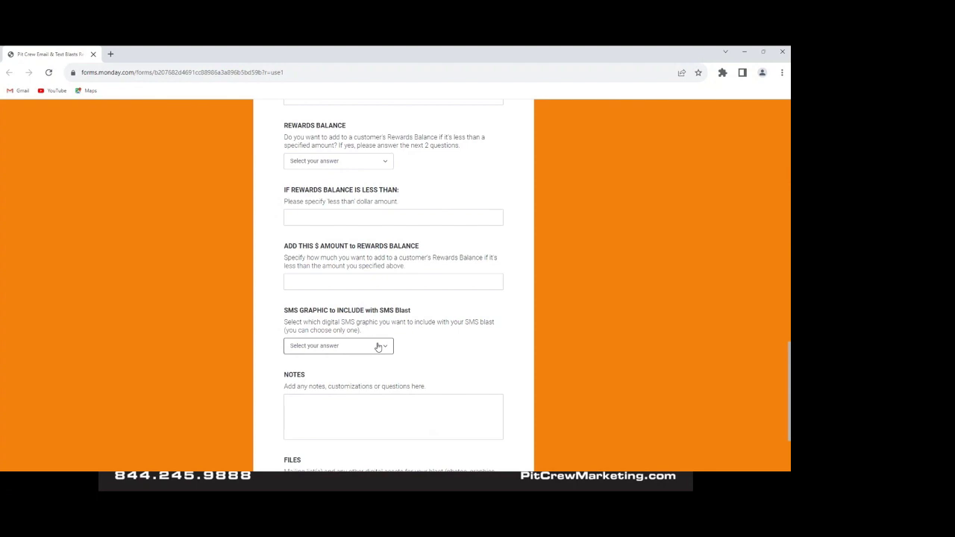
scroll(379, 347, down, 3)
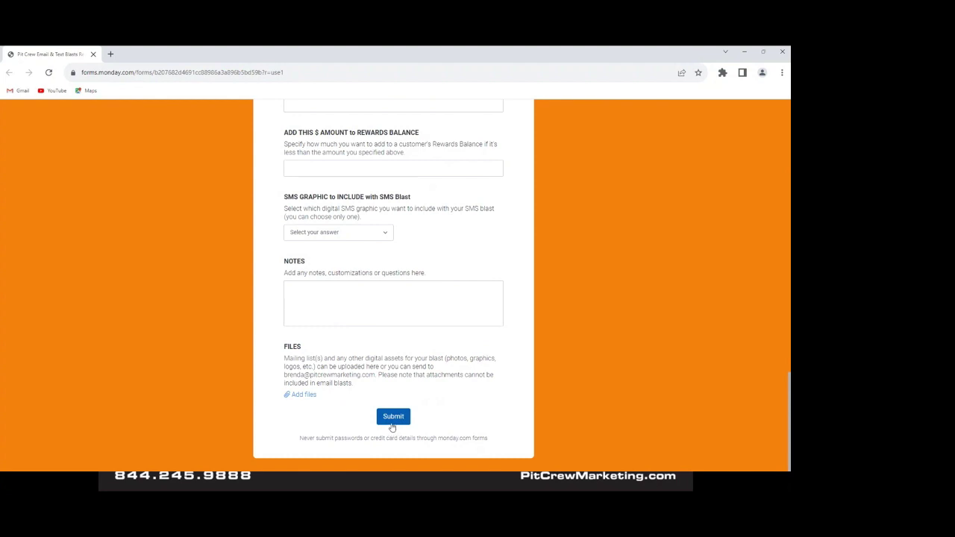
Return to the beginning of the request form and minimize the browser window
scroll(631, 329, up, 5)
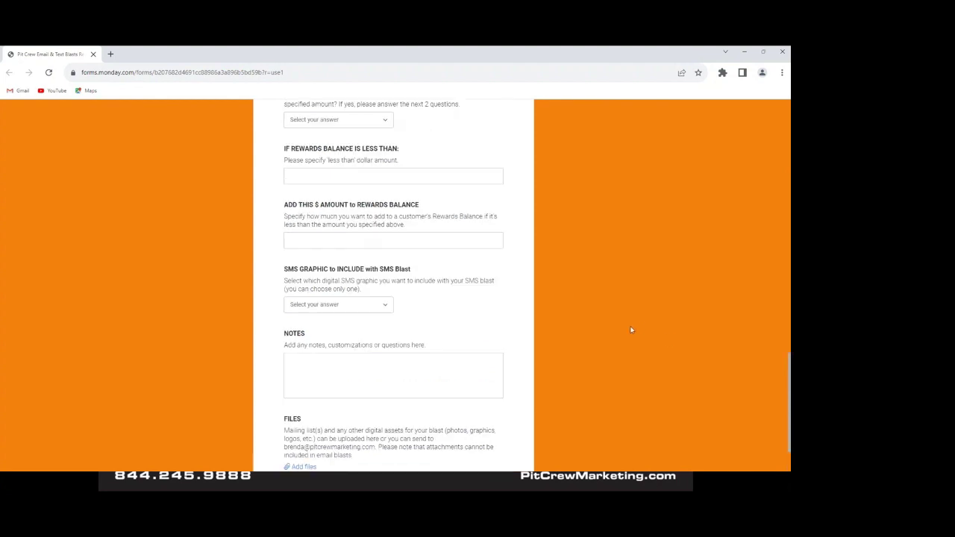
scroll(631, 329, up, 10)
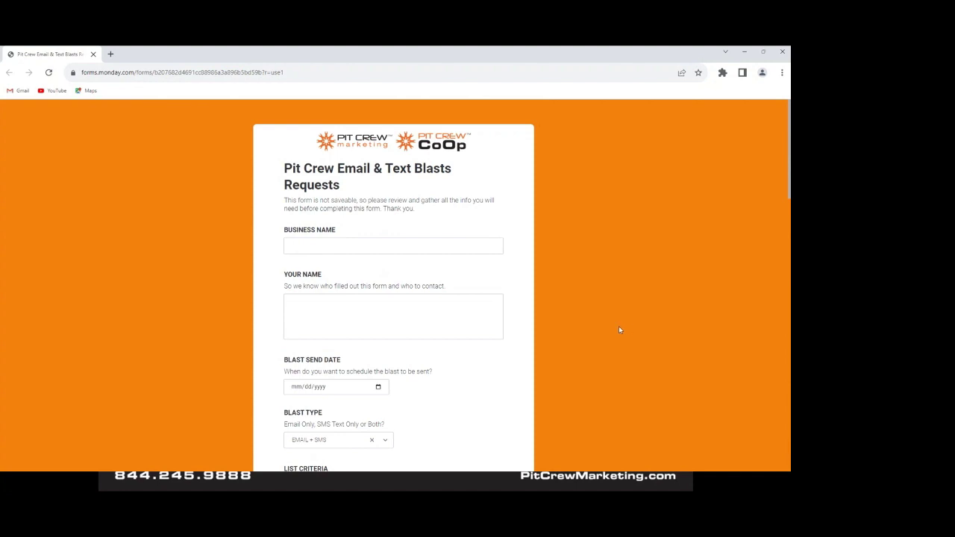
click(743, 55)
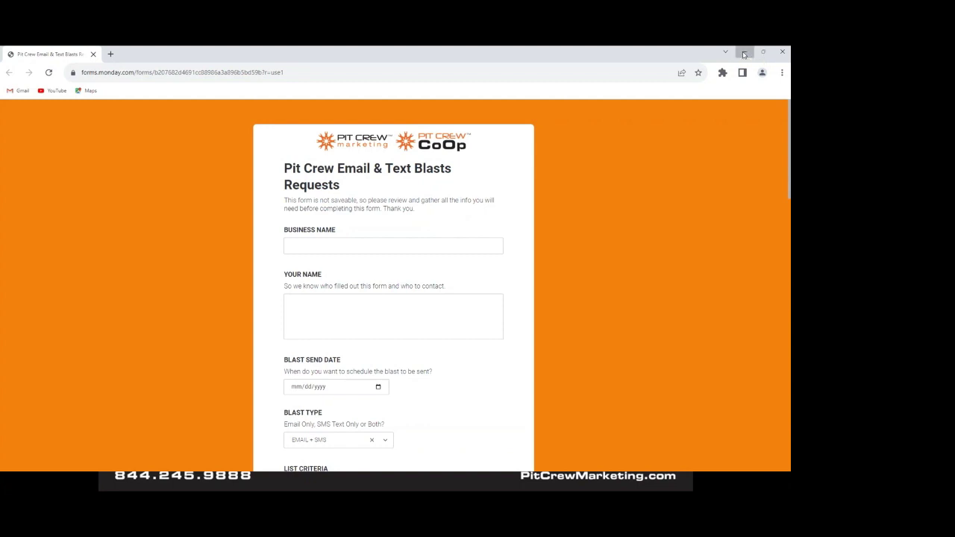